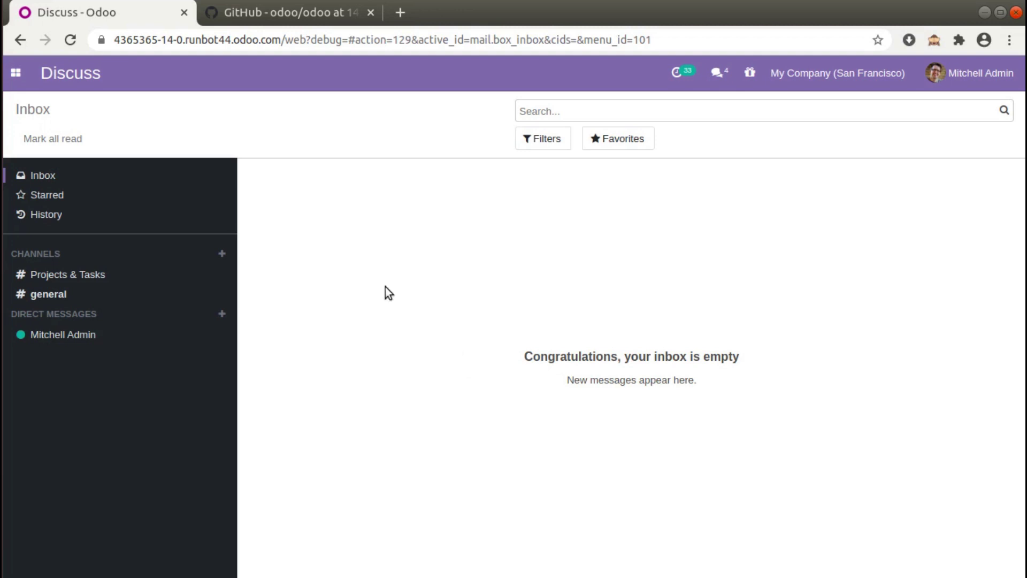
Switch to GitHub and scroll up to the odoo/odoo repository header on the 14.0 branch
click(277, 16)
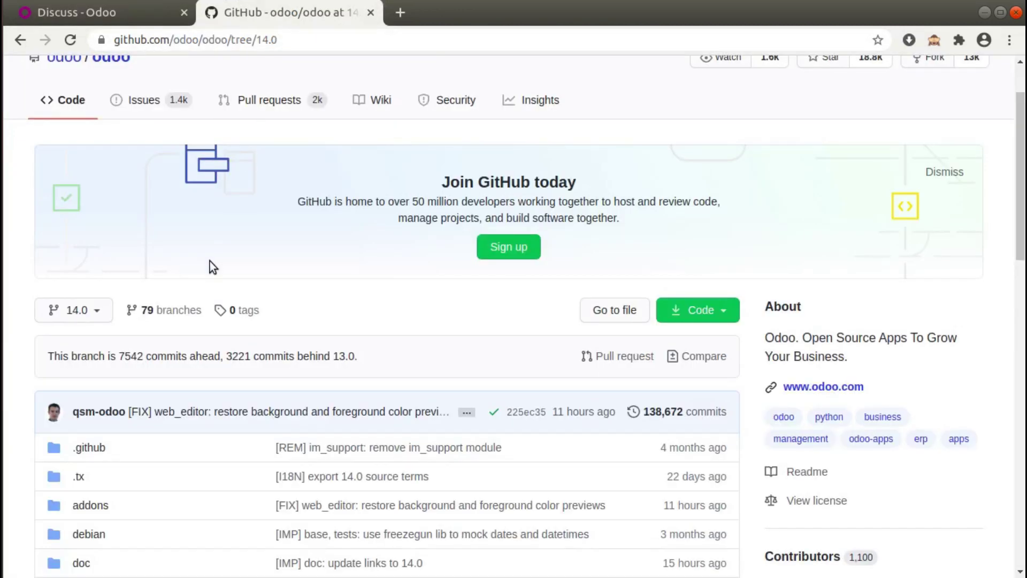
scroll(160, 324, up, 1)
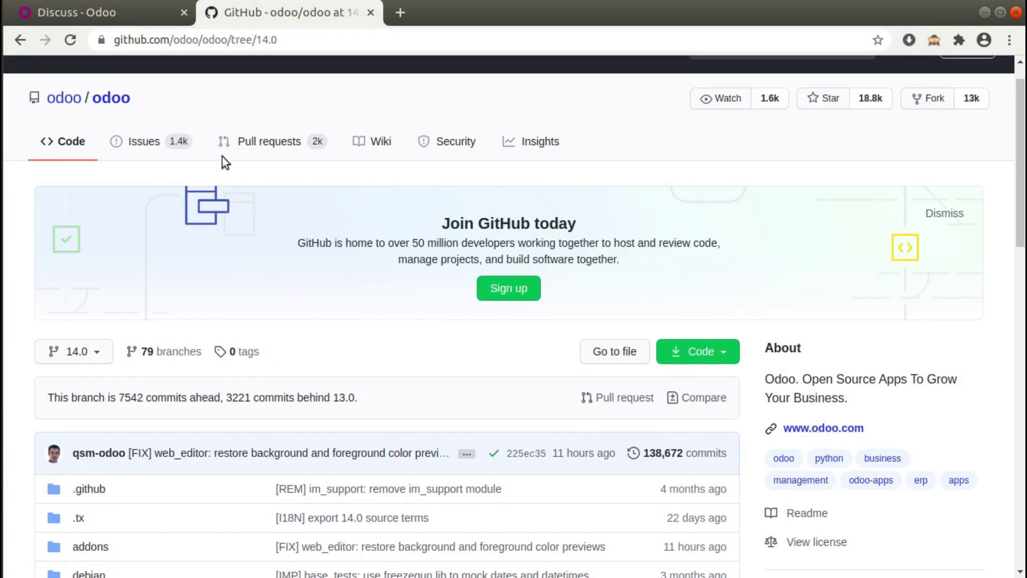
Open the CRM pipeline in list view with the My Pipeline filter removed
click(114, 10)
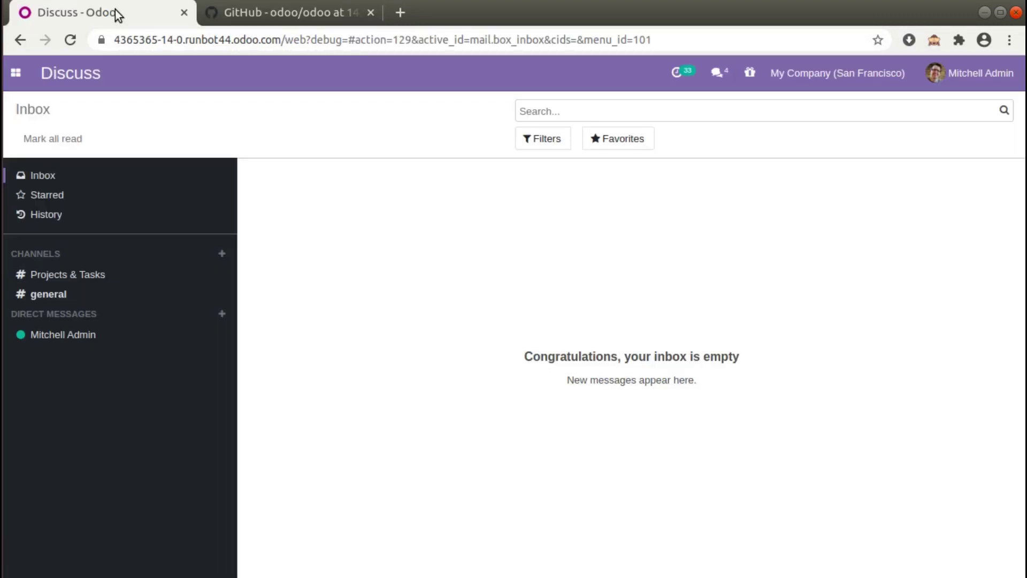
click(18, 76)
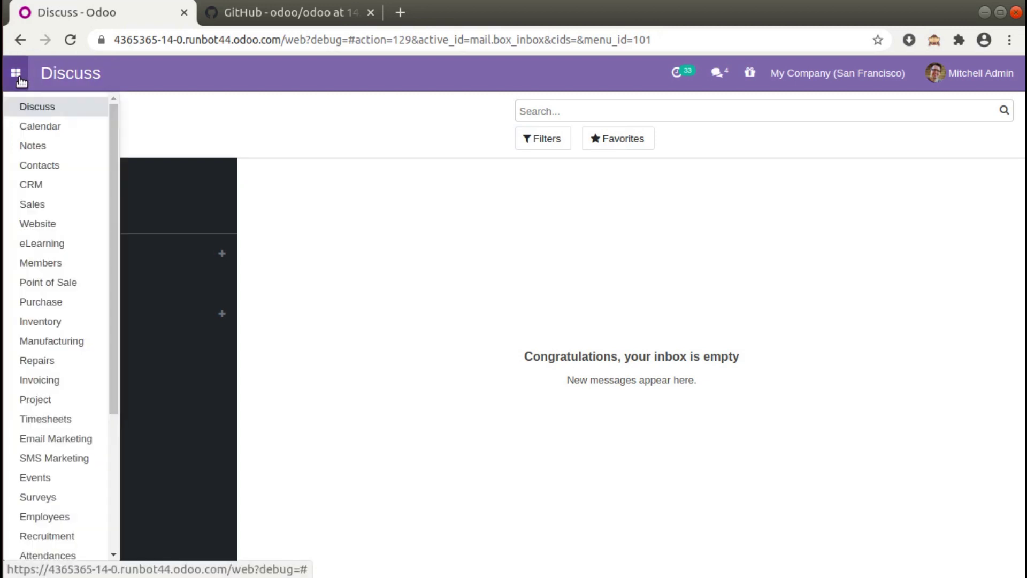
click(65, 185)
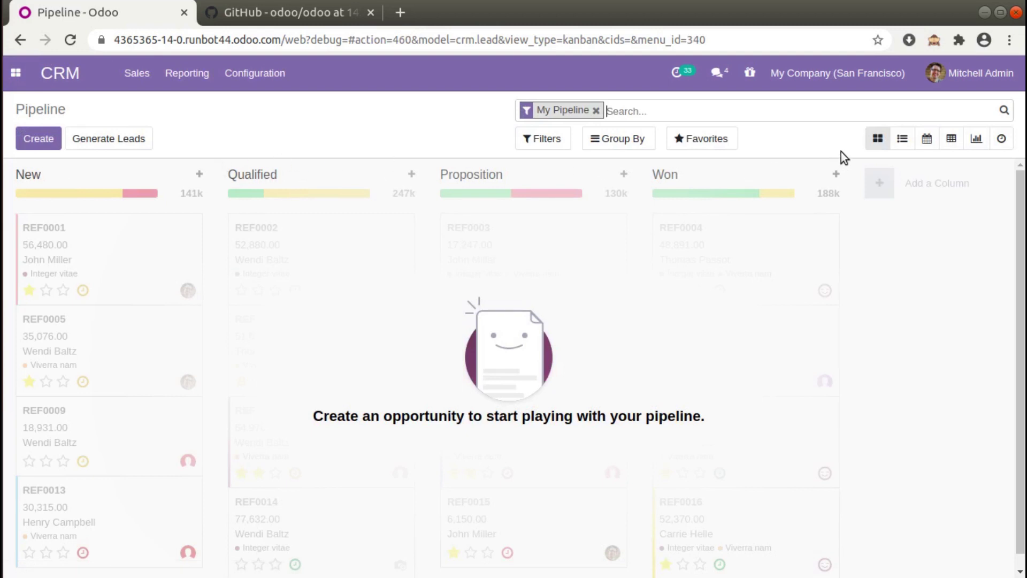
click(598, 110)
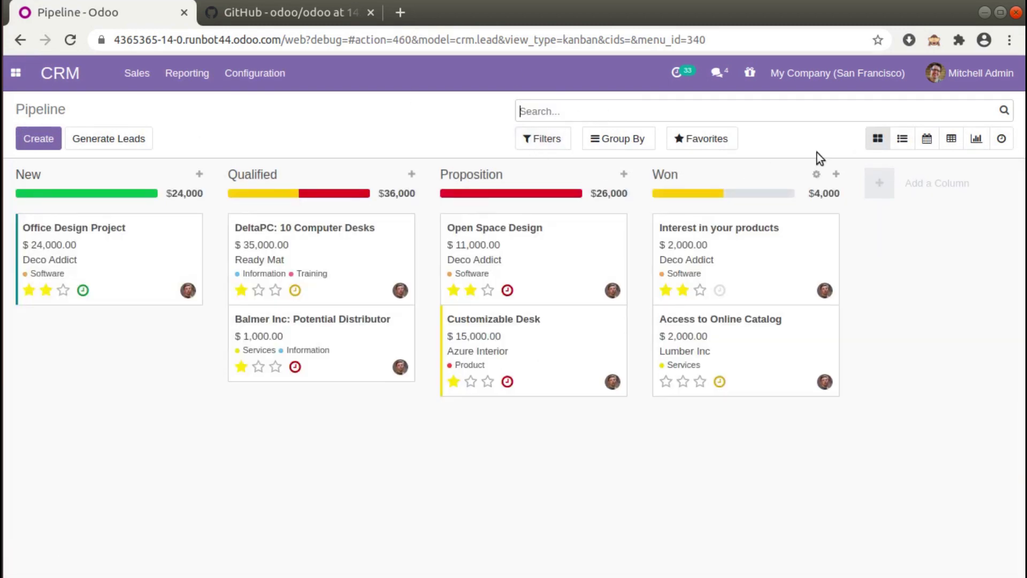
click(902, 138)
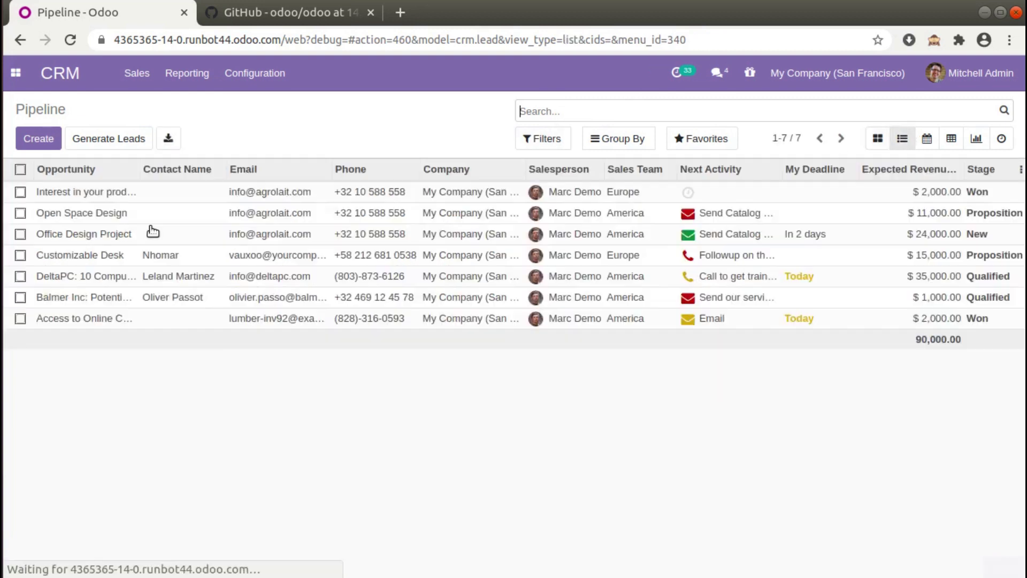
Delete all seven opportunities and reload the pipeline page
click(20, 169)
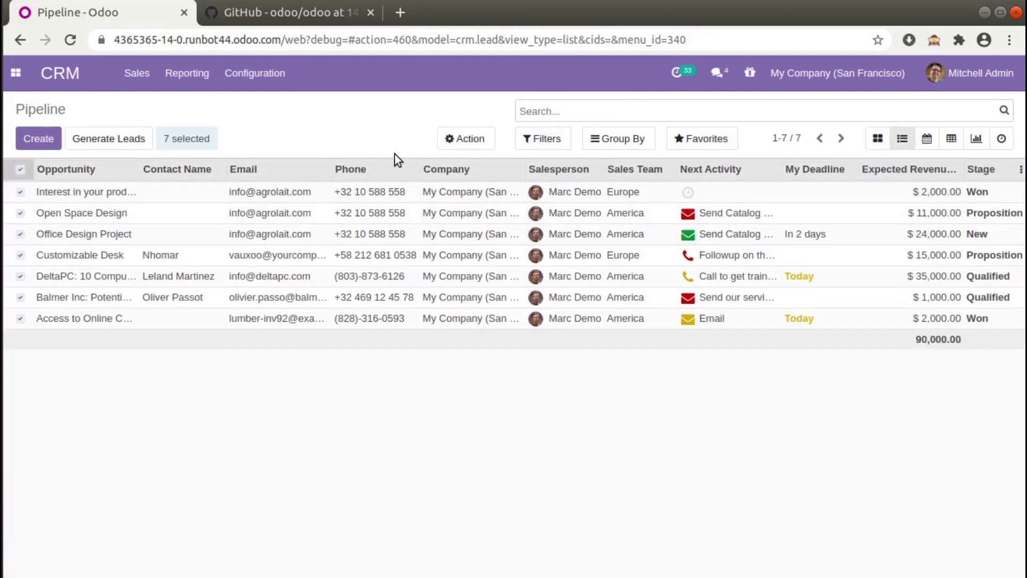
click(476, 140)
click(486, 226)
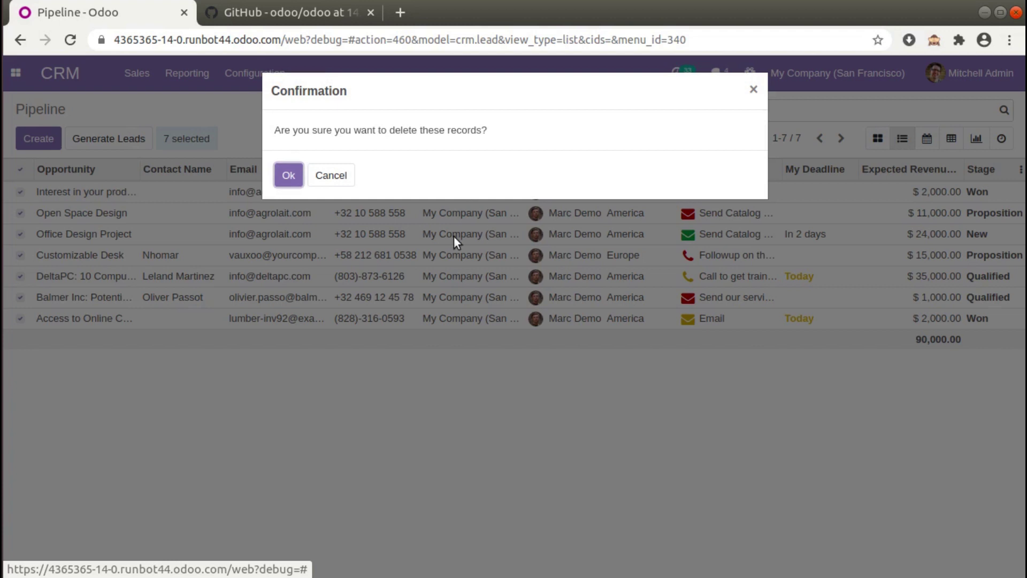
click(282, 183)
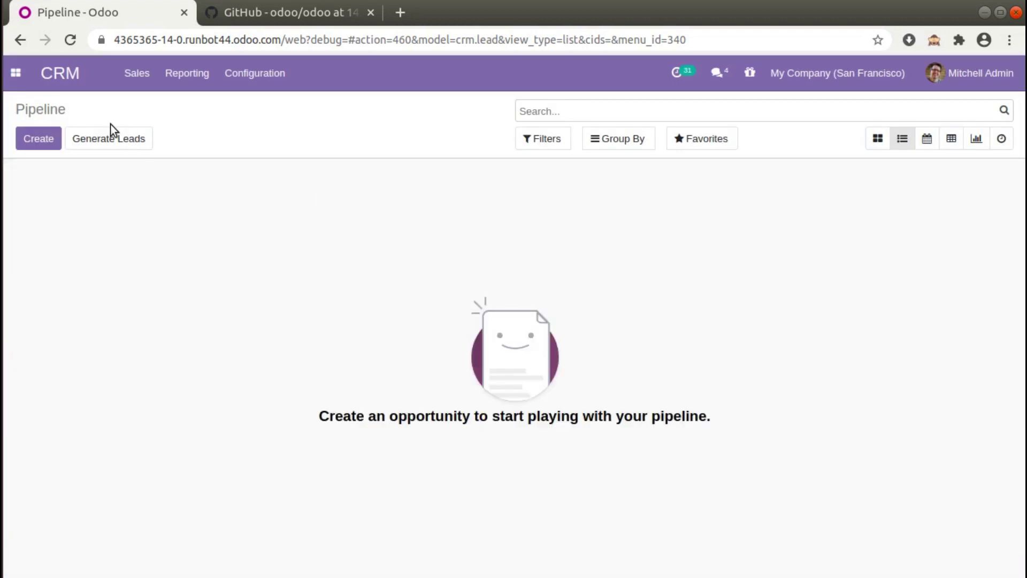
click(69, 40)
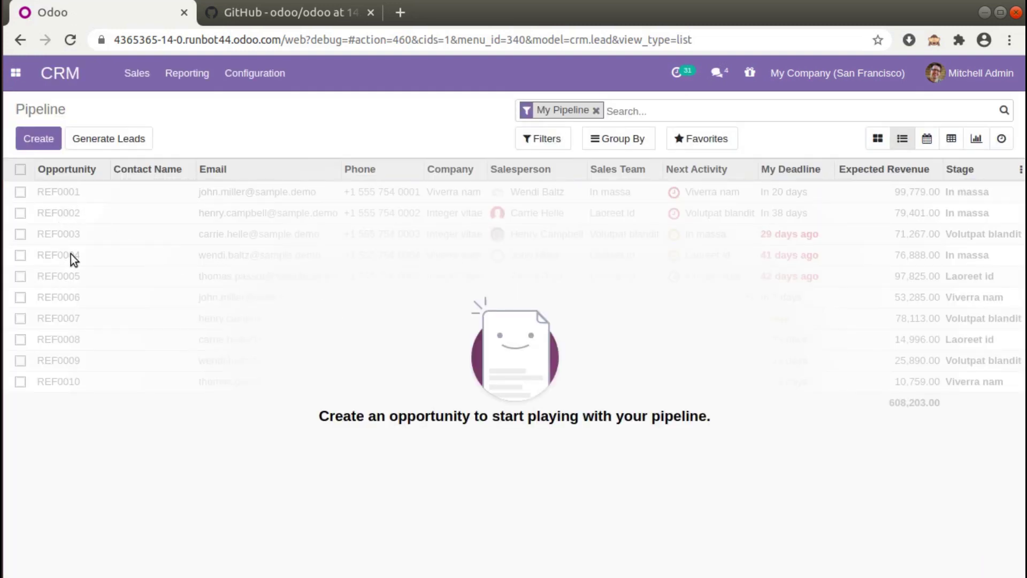
Clear the My Pipeline filter and show the emptied pipeline as a list with sample rows
click(902, 139)
click(597, 111)
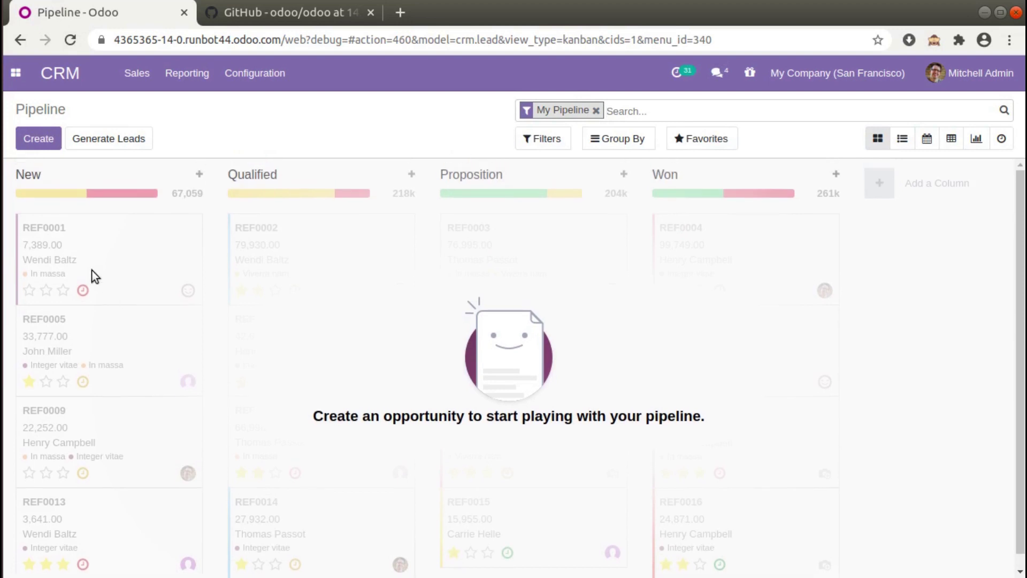
scroll(62, 342, down, 1)
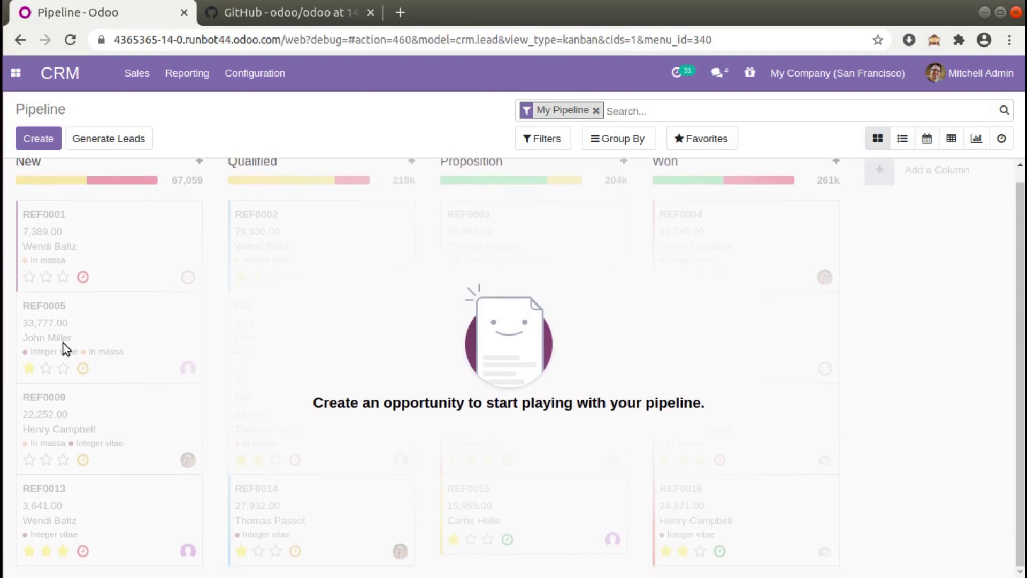
scroll(189, 281, up, 1)
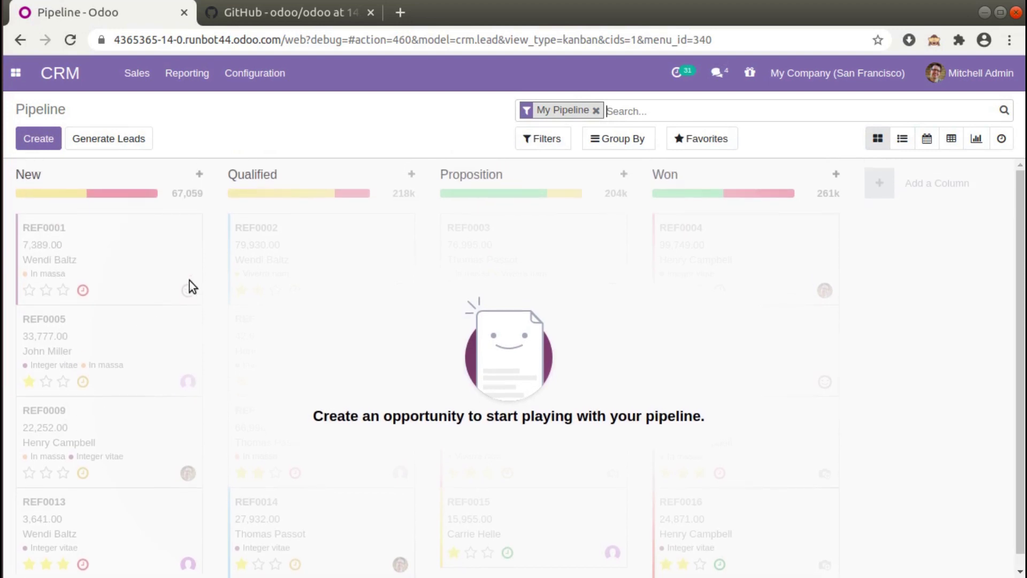
click(901, 141)
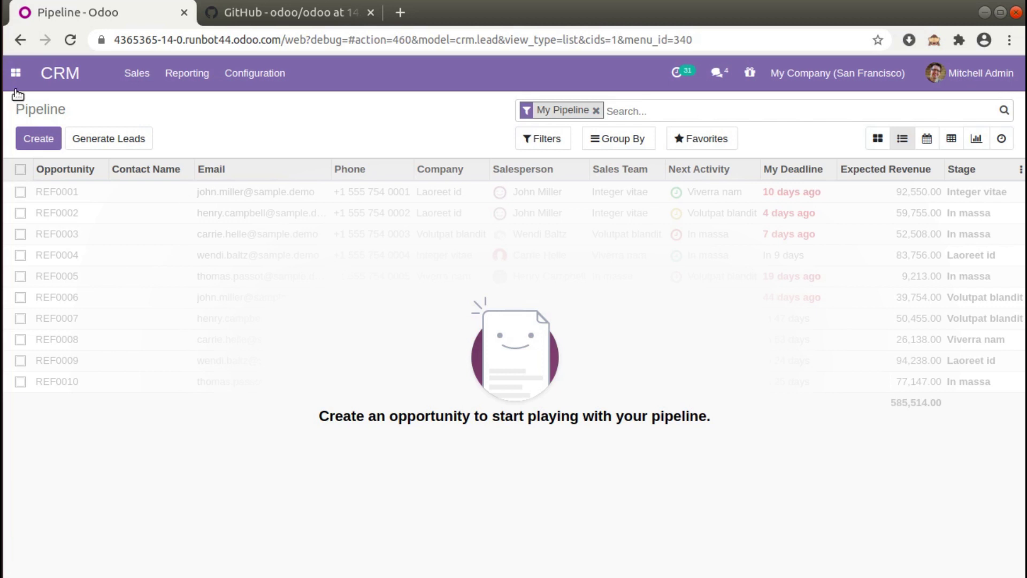
click(15, 73)
Activate developer mode from the Settings app's Developer Tools, then return to CRM
scroll(76, 253, down, 2)
scroll(81, 374, down, 2)
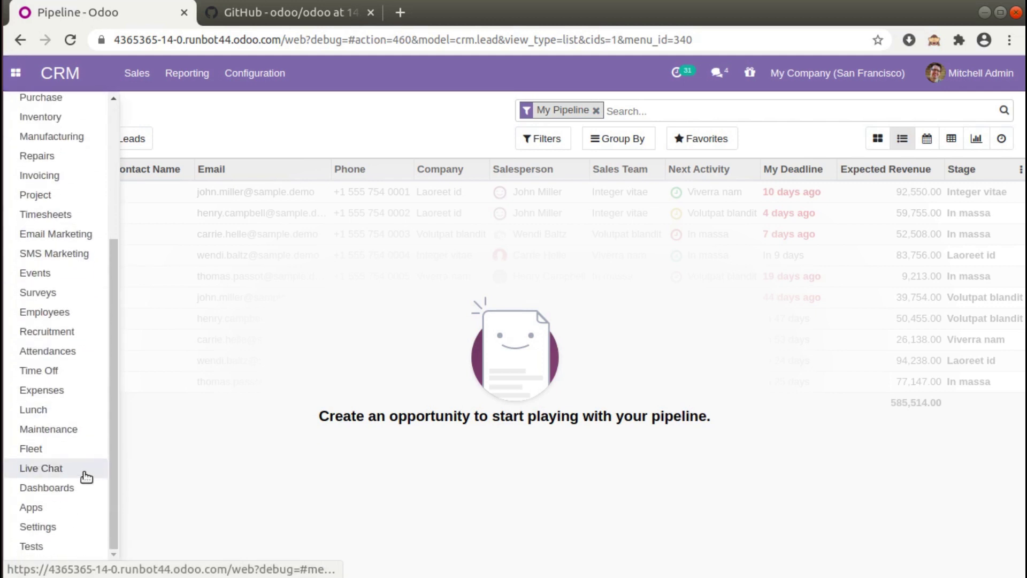
click(76, 527)
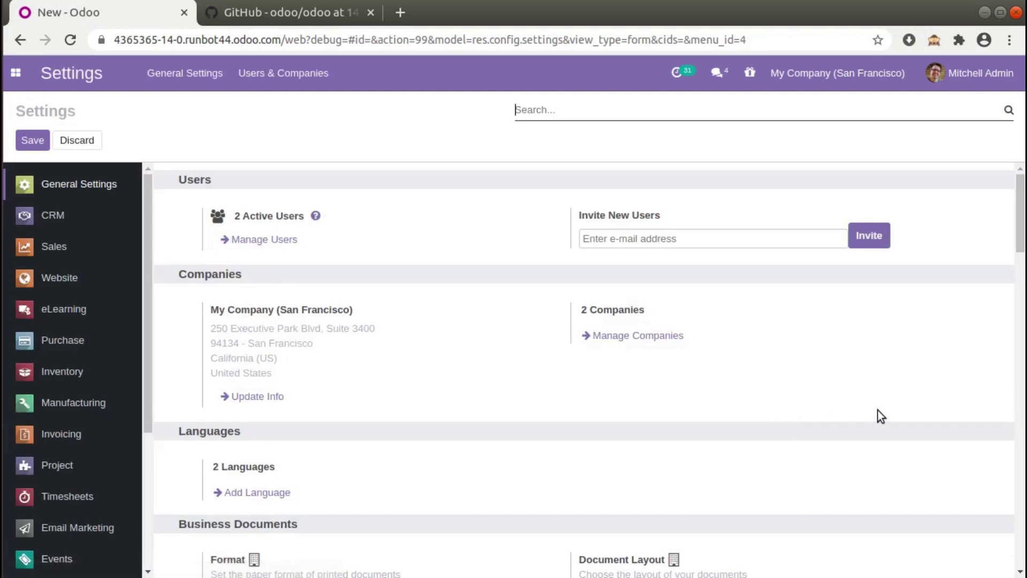
scroll(583, 544, down, 10)
scroll(583, 544, down, 10)
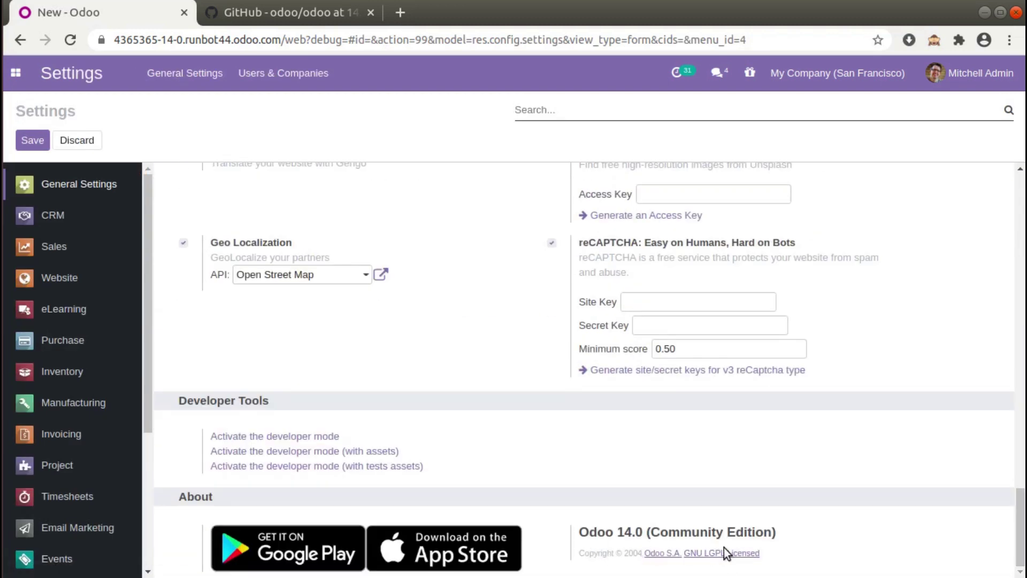
click(322, 437)
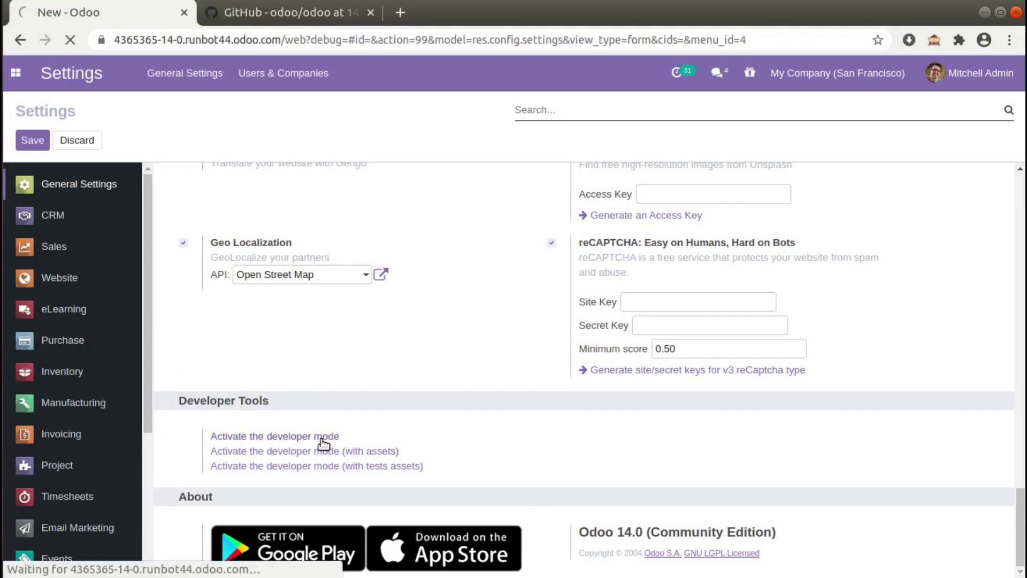
click(16, 72)
click(47, 193)
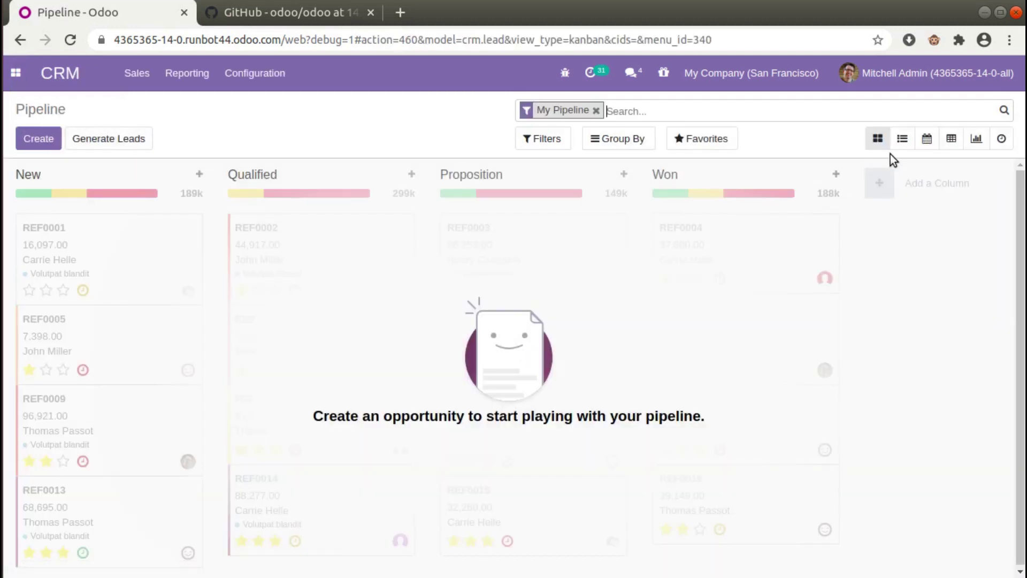
Open the CRM opportunities list view's XML via the debug menu's Edit View: List
click(902, 138)
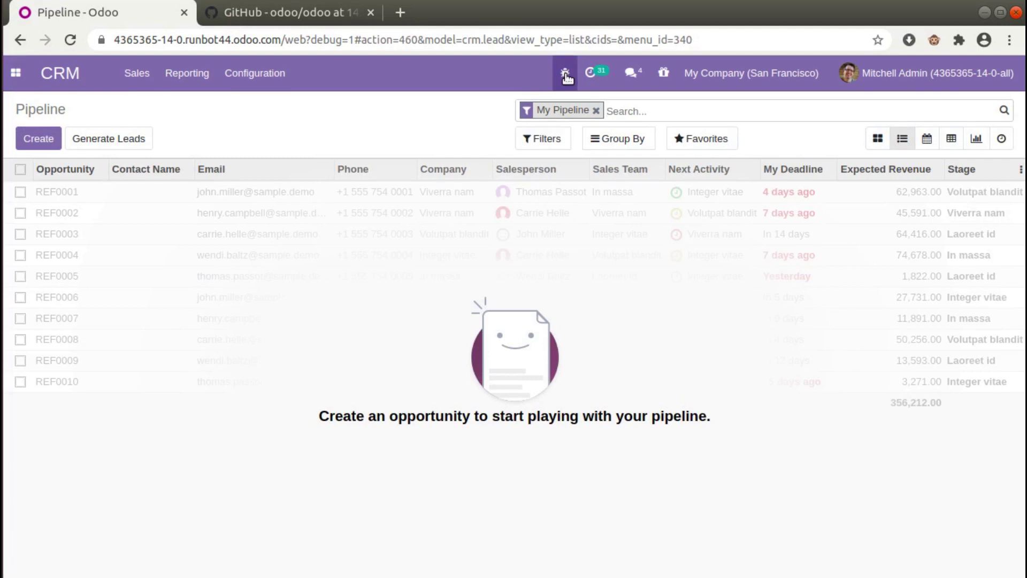
click(565, 73)
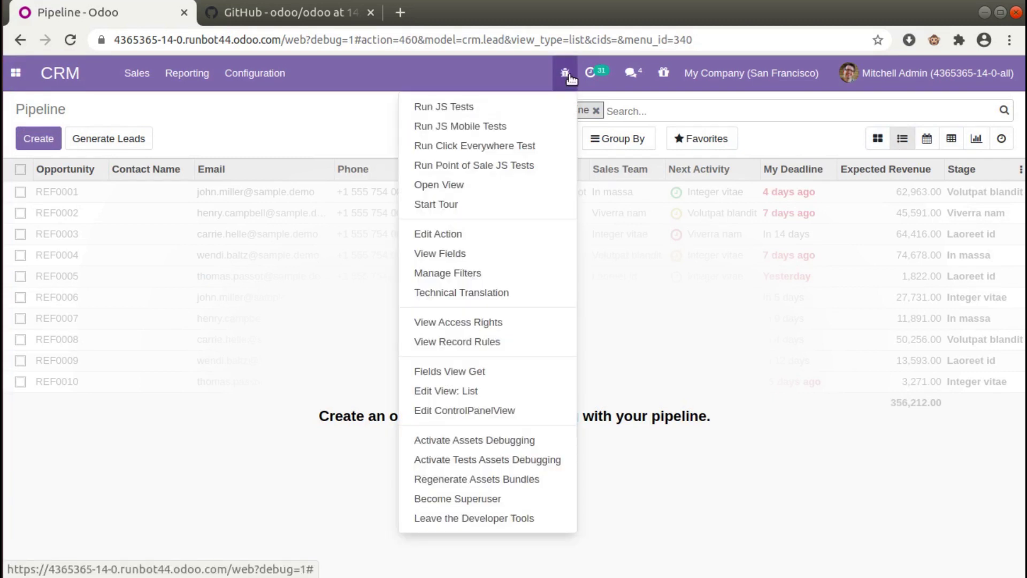
click(458, 396)
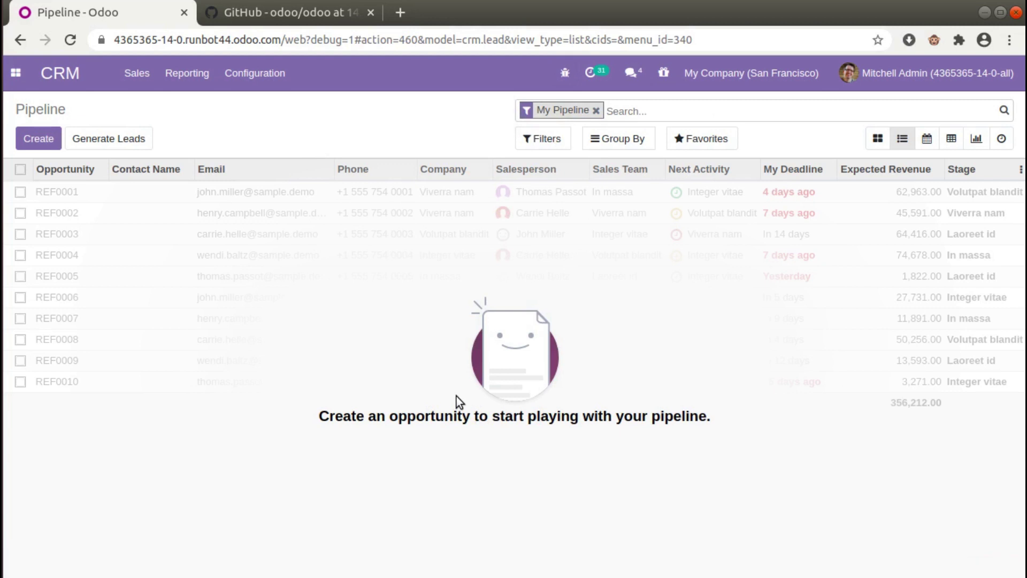
Change line 2's sample="1" to sample="0", save the view, and reload the pipeline
scroll(457, 396, down, 2)
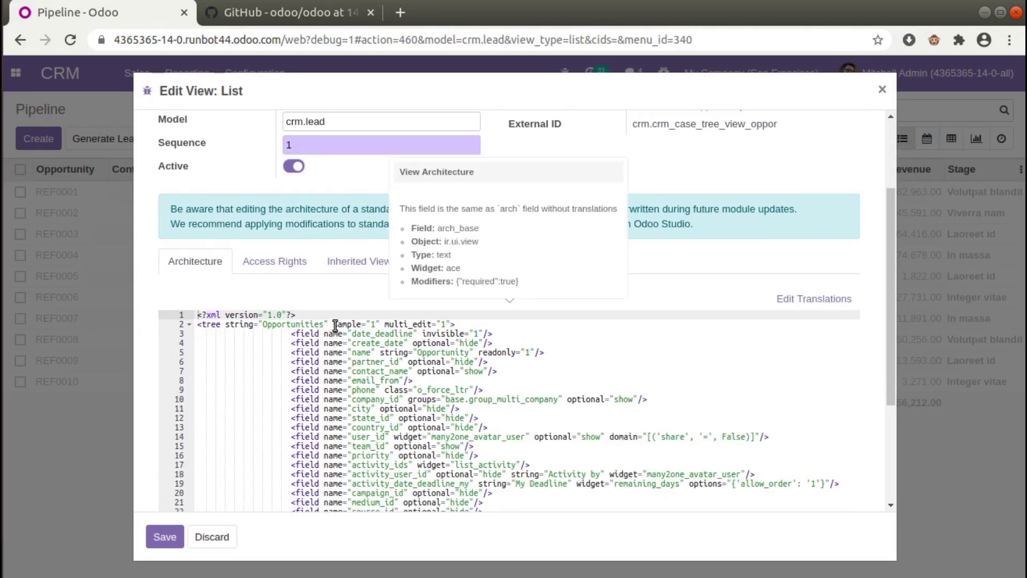
double_click(335, 325)
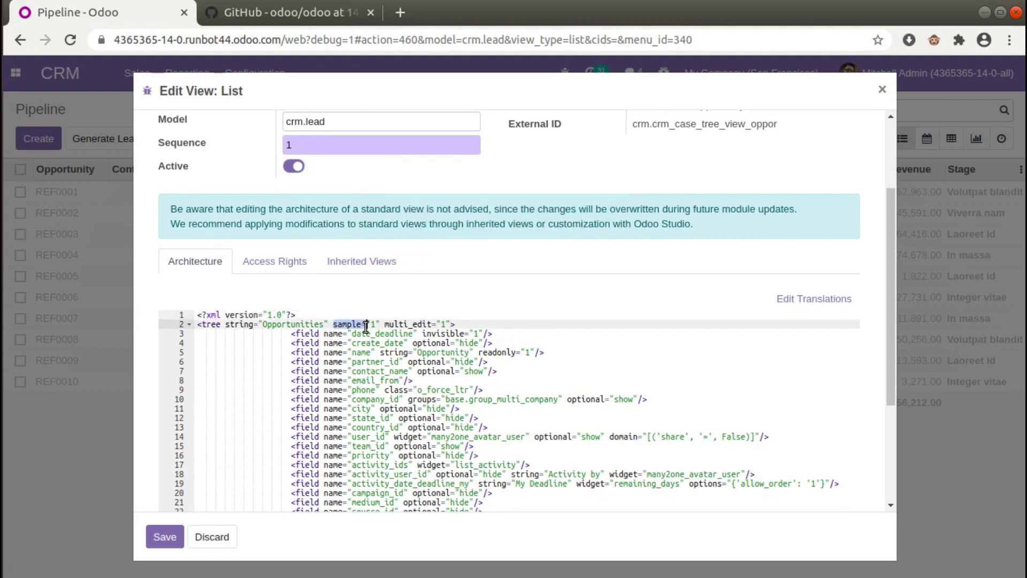
click(376, 326)
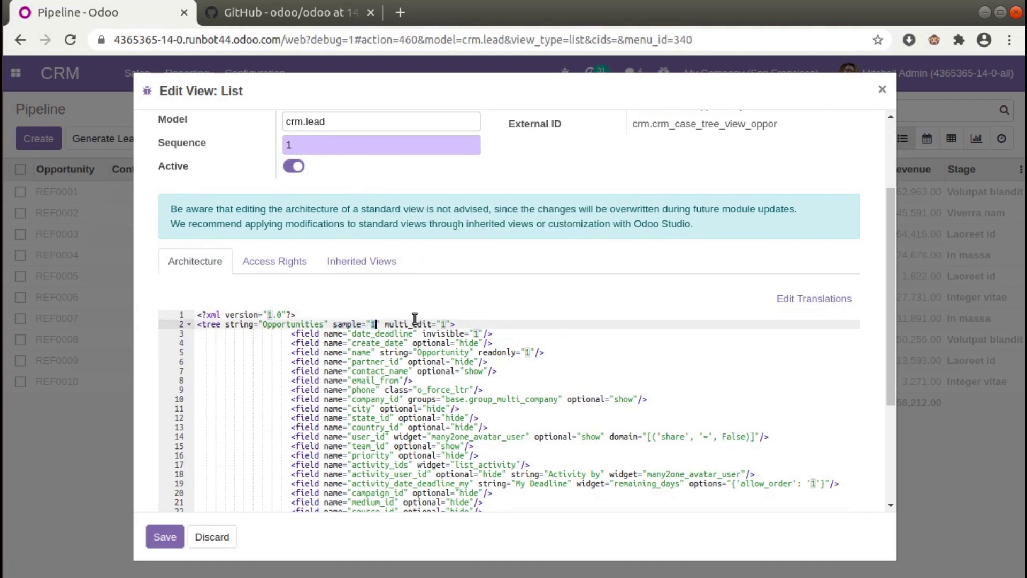
key(BackSpace)
text(0)
click(159, 538)
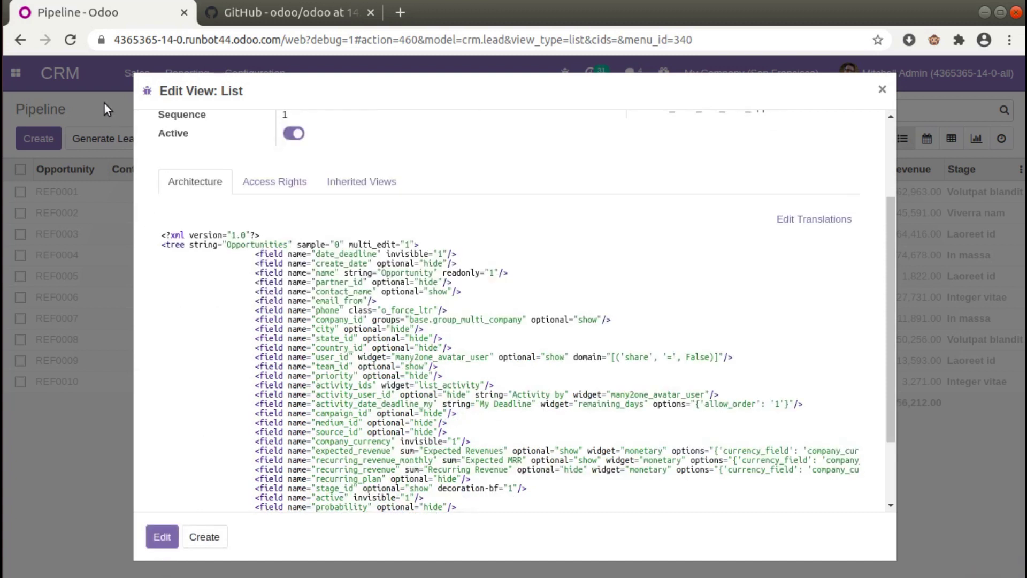
click(67, 46)
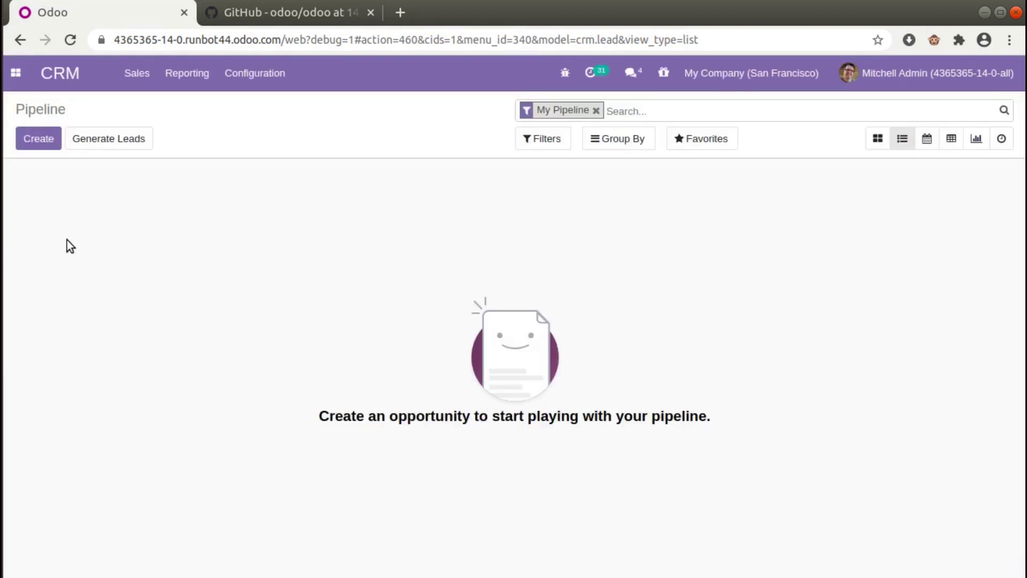
Reload the sample-free pipeline, then edit the list view's XML back to sample="1" and save
click(70, 39)
click(565, 73)
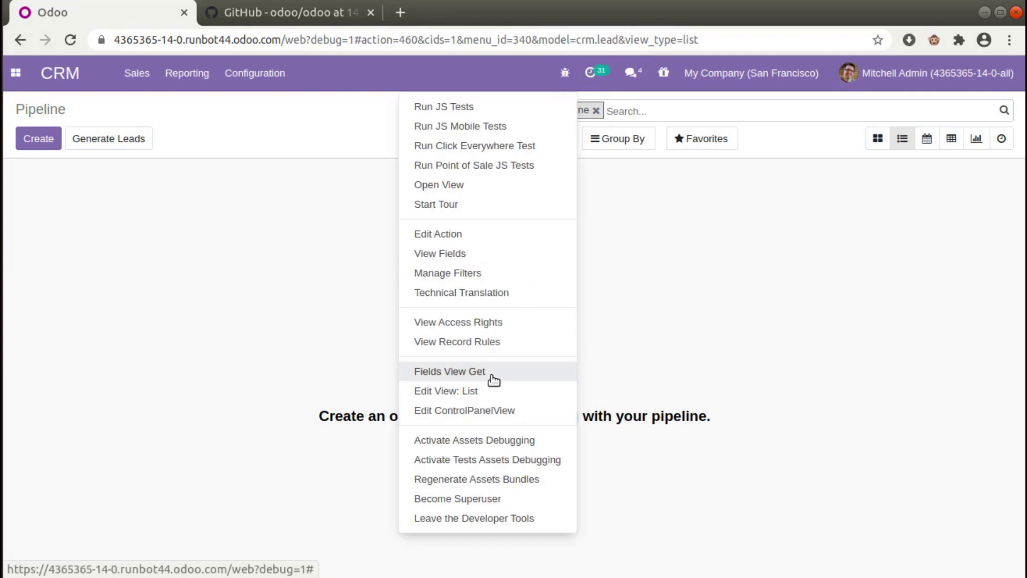
click(482, 392)
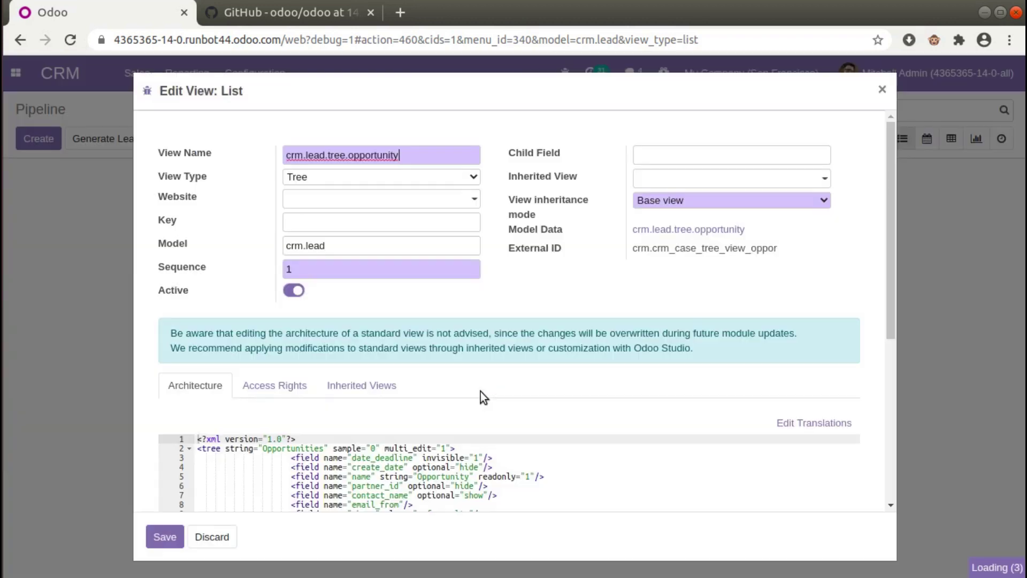
click(375, 450)
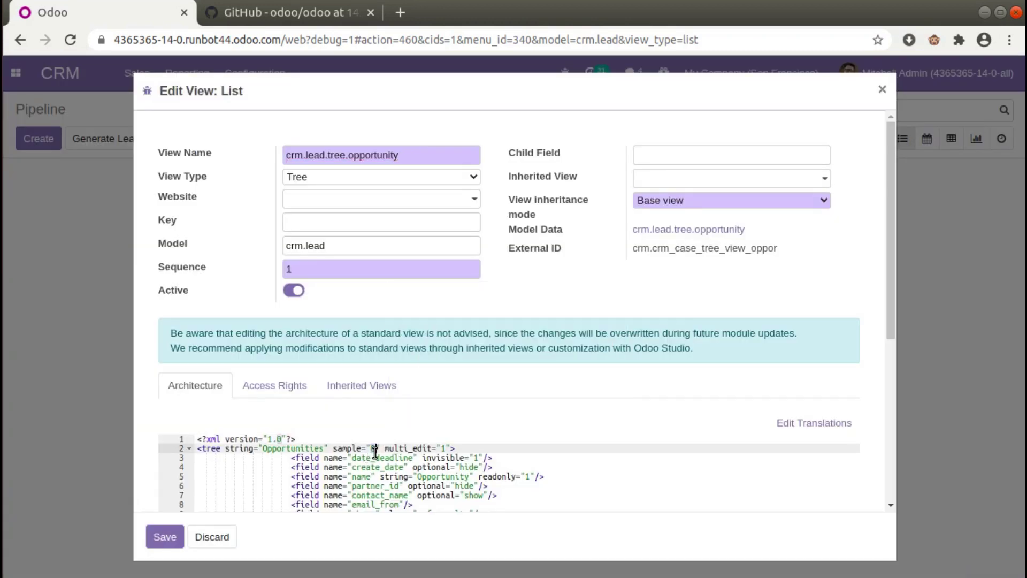
text(1)
click(165, 538)
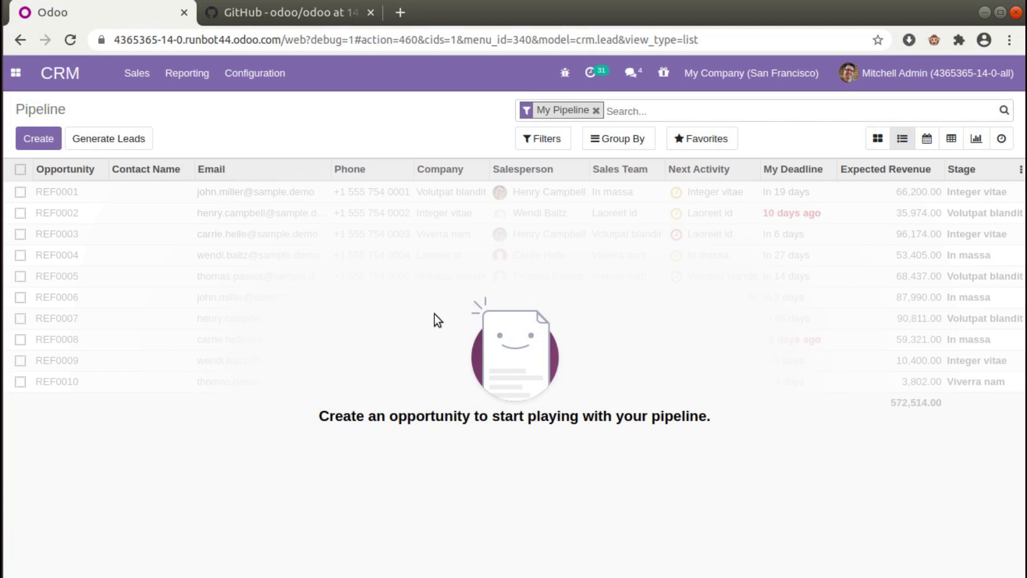
Open the Odoo apps menu over the empty pipeline showing sample opportunities
click(18, 75)
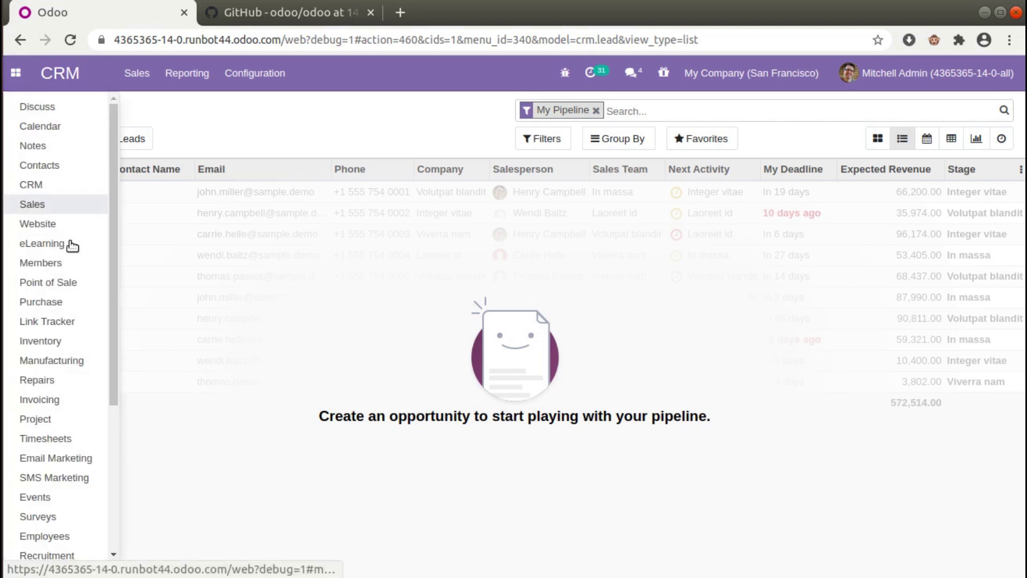
Go to Invoicing > Customers > Invoices
click(81, 405)
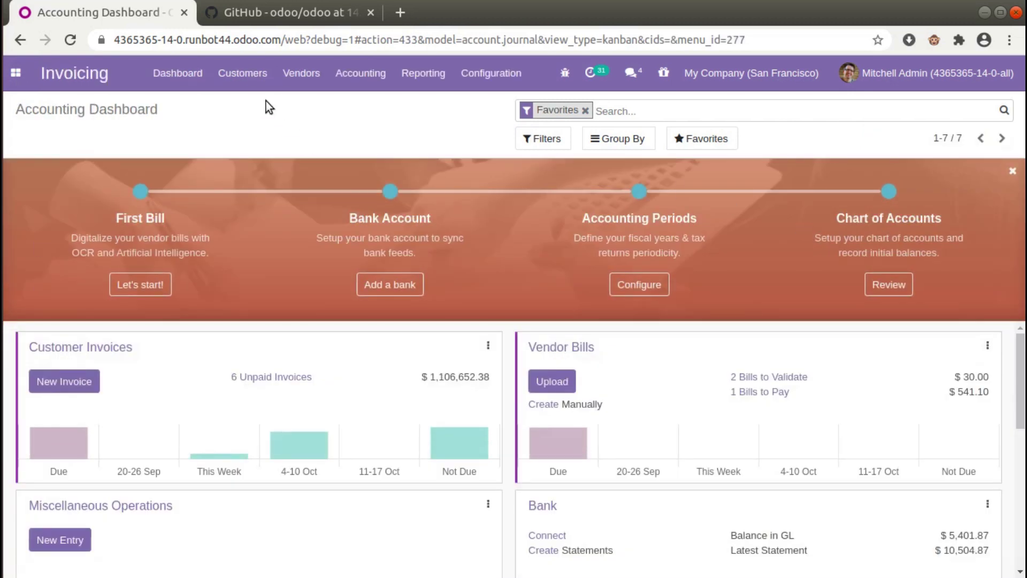
click(252, 89)
click(249, 111)
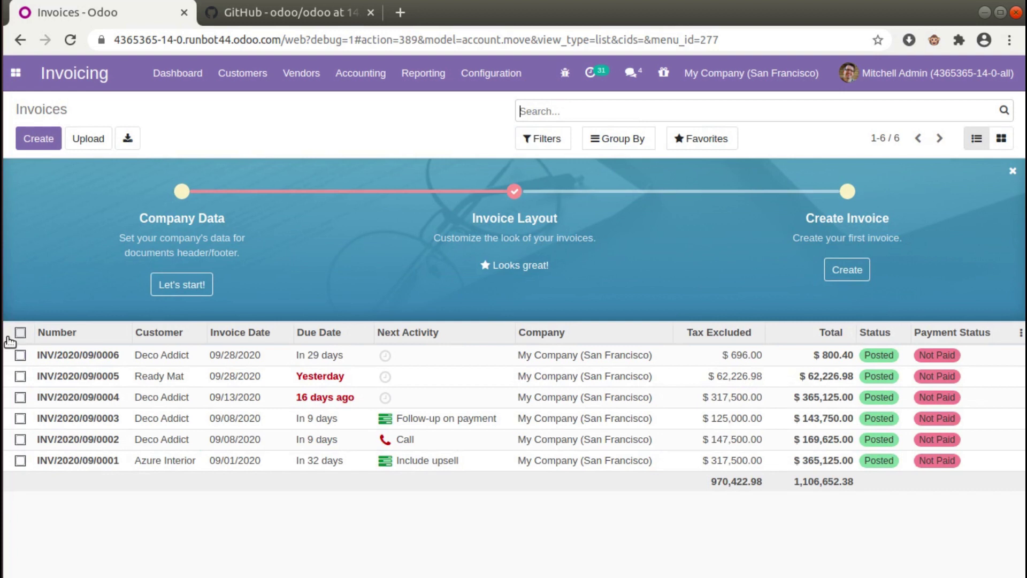
Select all six invoices and open the developer tools menu
click(20, 332)
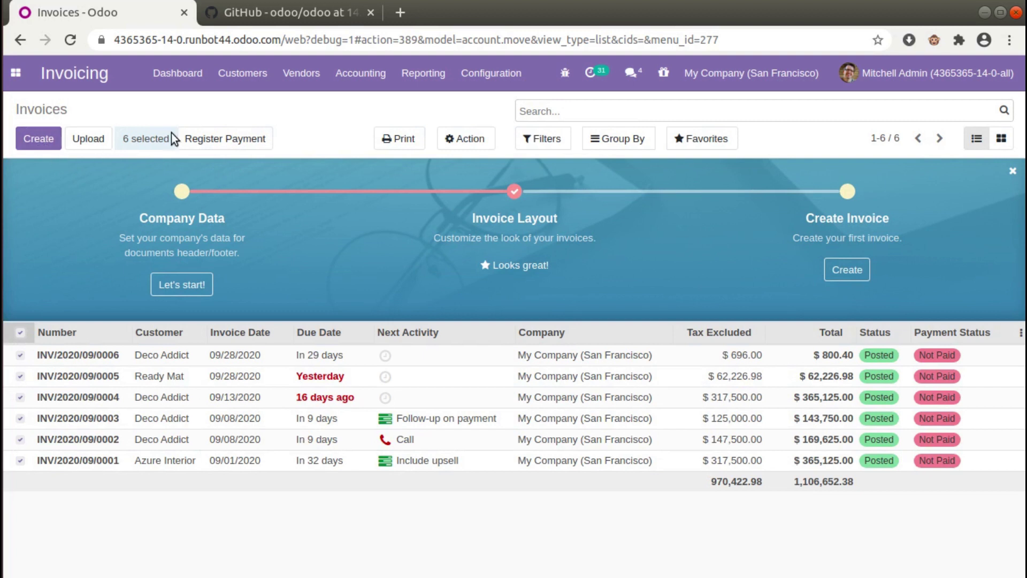
click(19, 332)
click(20, 335)
click(565, 74)
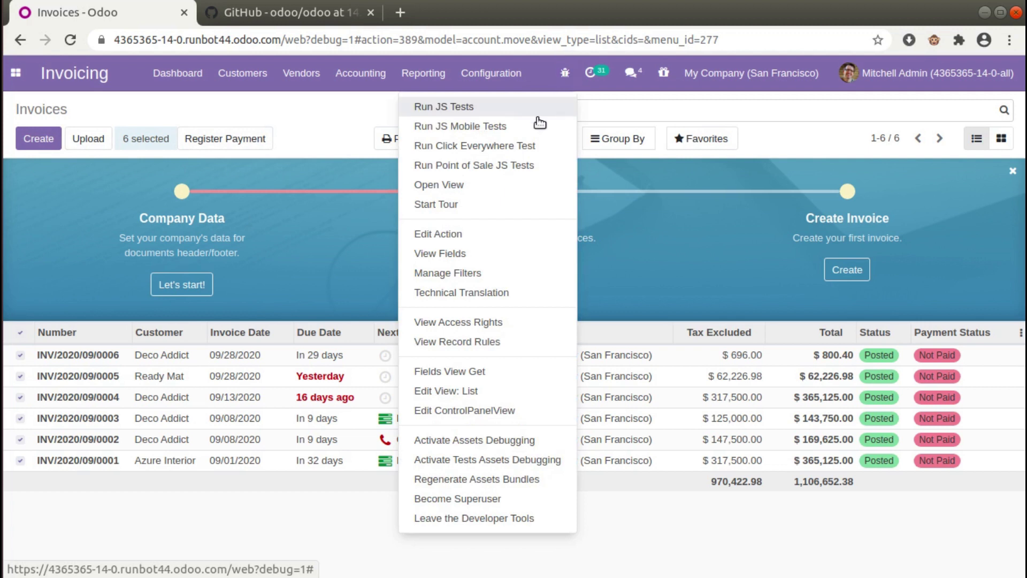
click(462, 396)
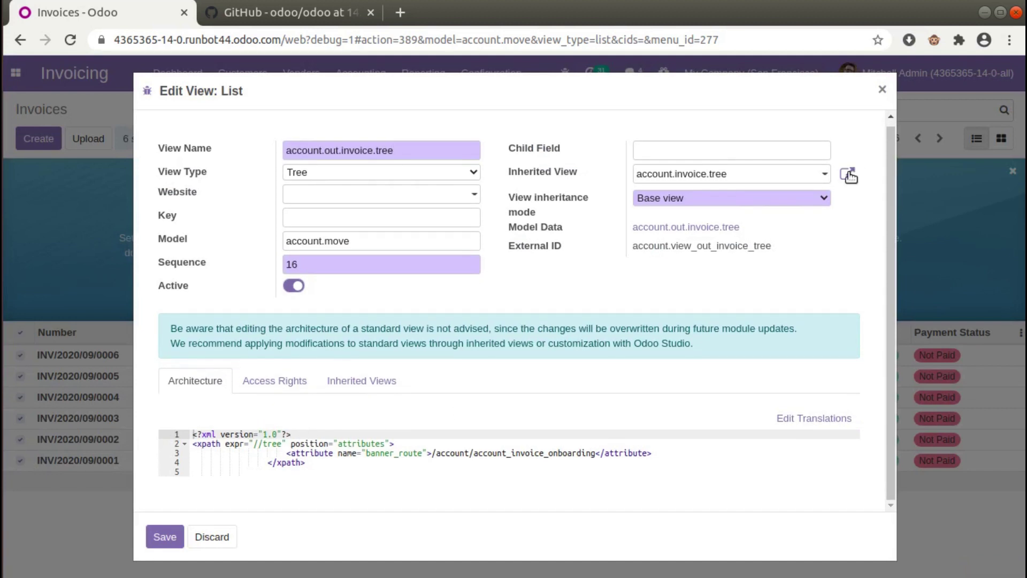
click(848, 174)
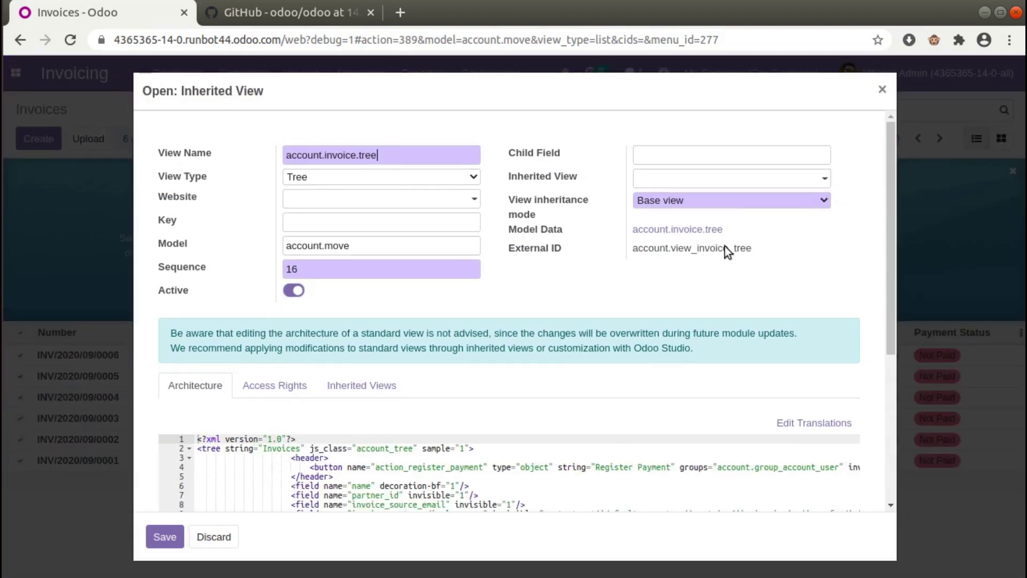
scroll(514, 321, down, 4)
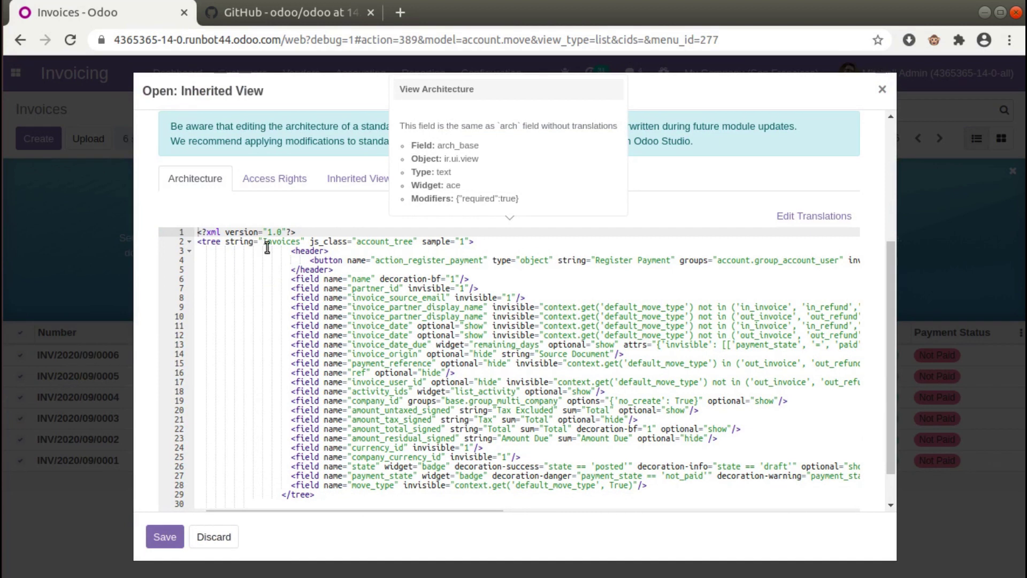
drag(292, 253, 447, 272)
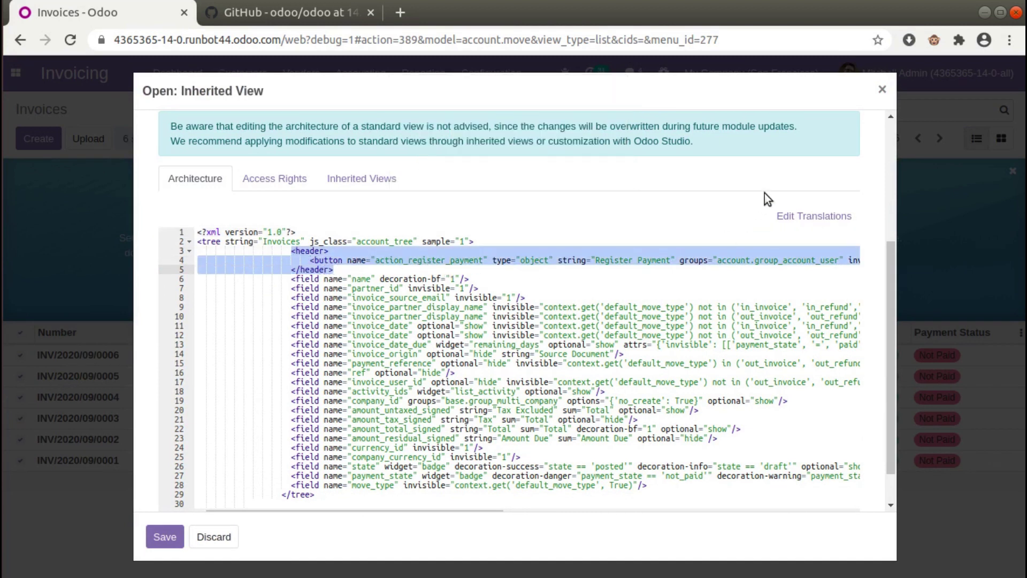
click(882, 89)
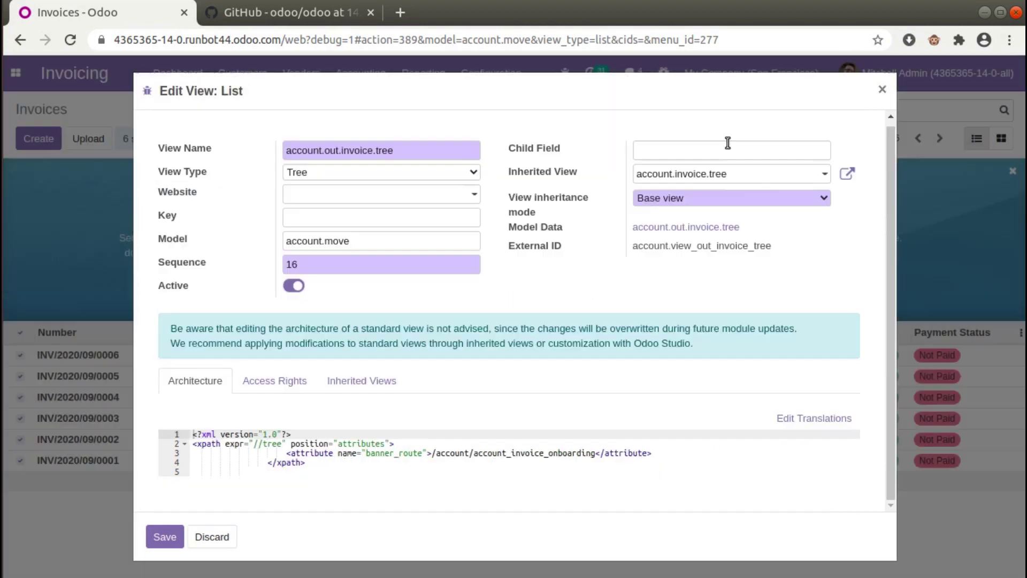
click(882, 91)
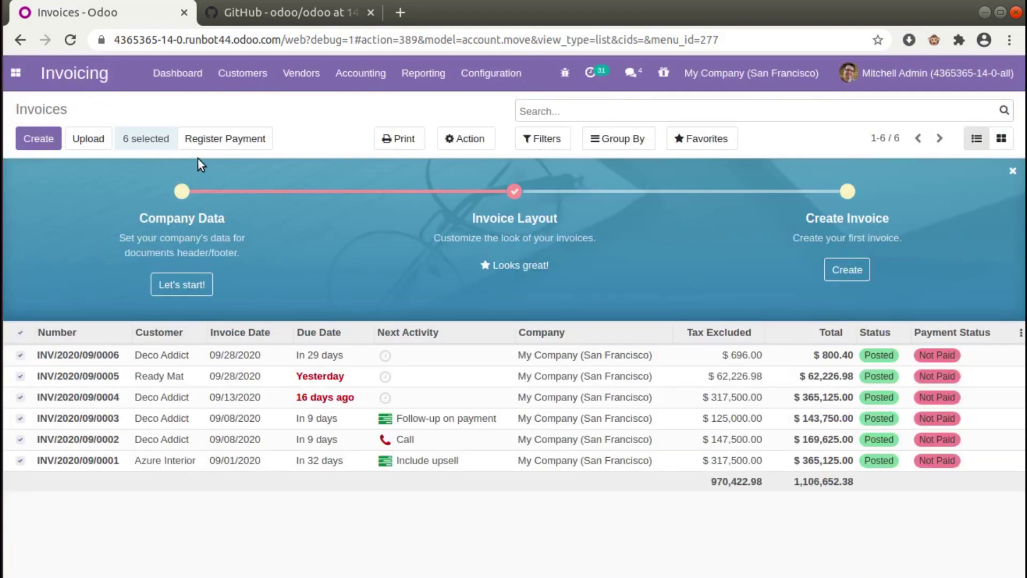